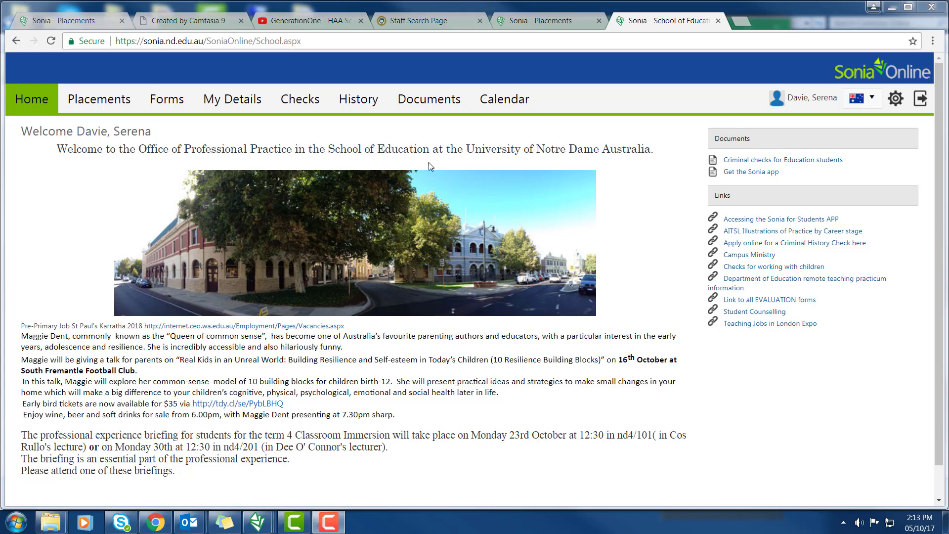
Step: Go through Placements to the Checks page listing the WWC and Education Criminal Check details
left_click_drag(430, 148, 327, 149)
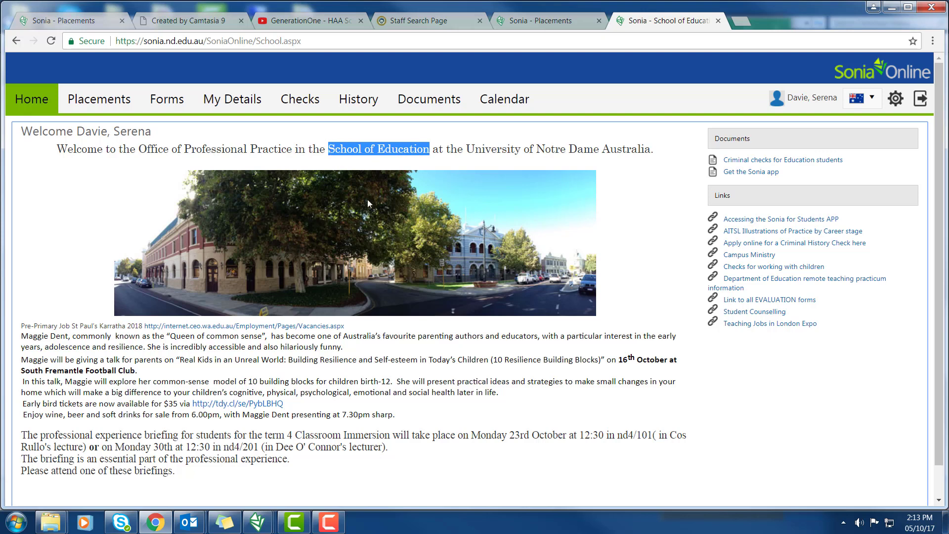
left_click(626, 237)
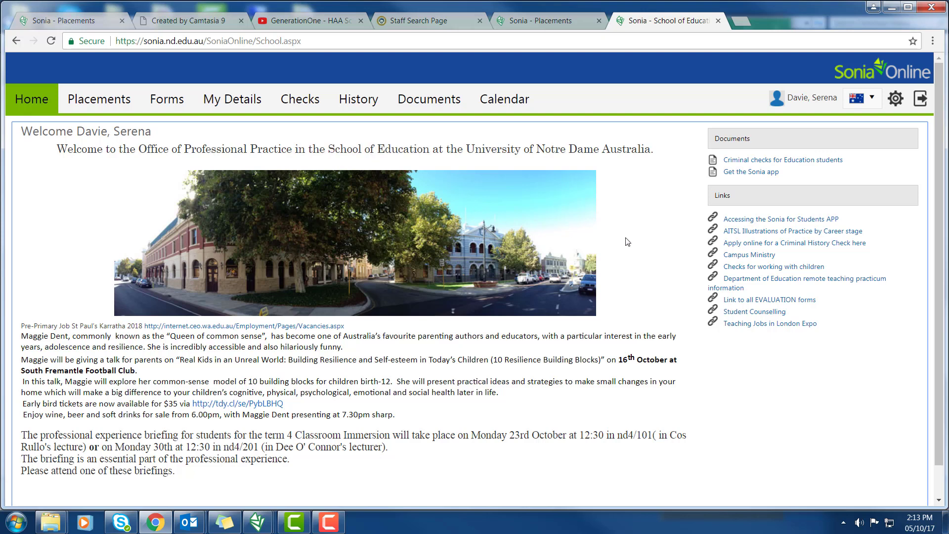
left_click(96, 99)
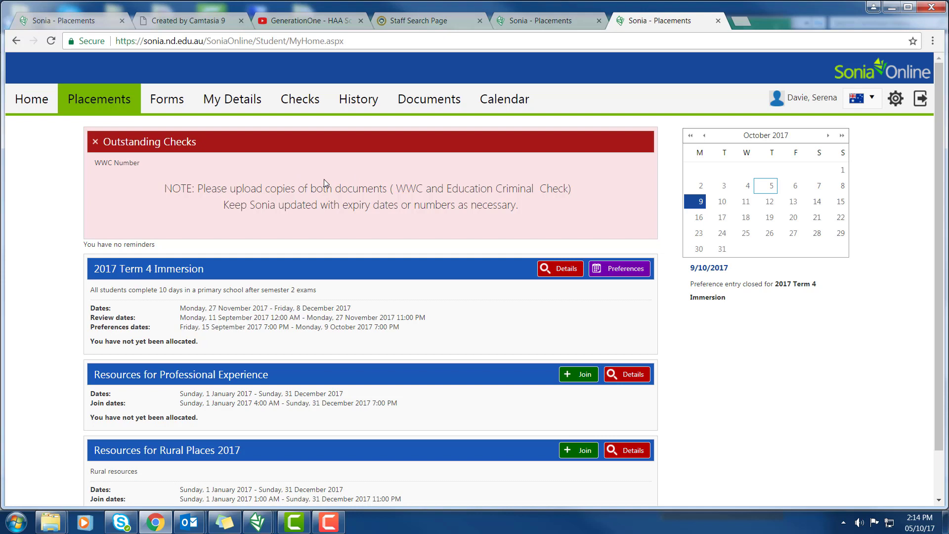
left_click(299, 100)
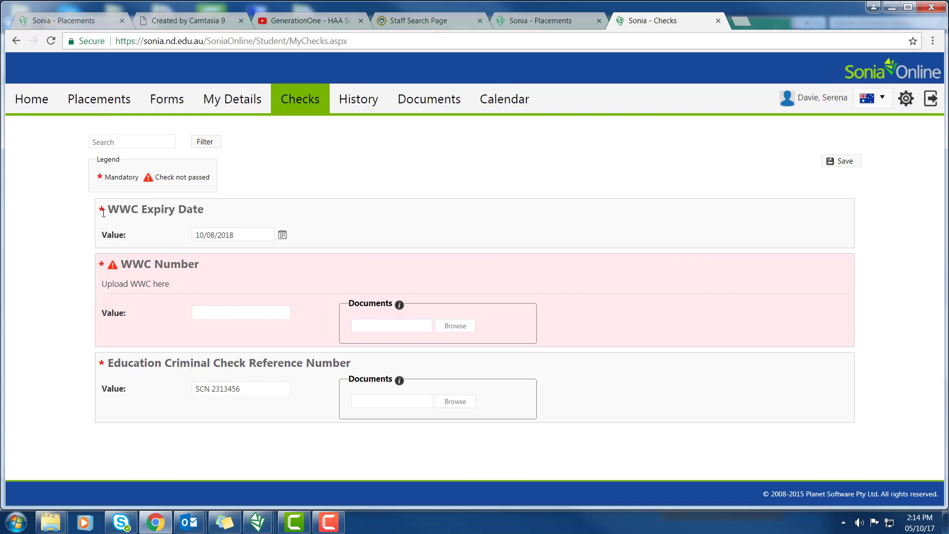
Step: Enter the WWC number in its Value box and save the check details
left_click(222, 235)
left_click(219, 312)
type("1234")
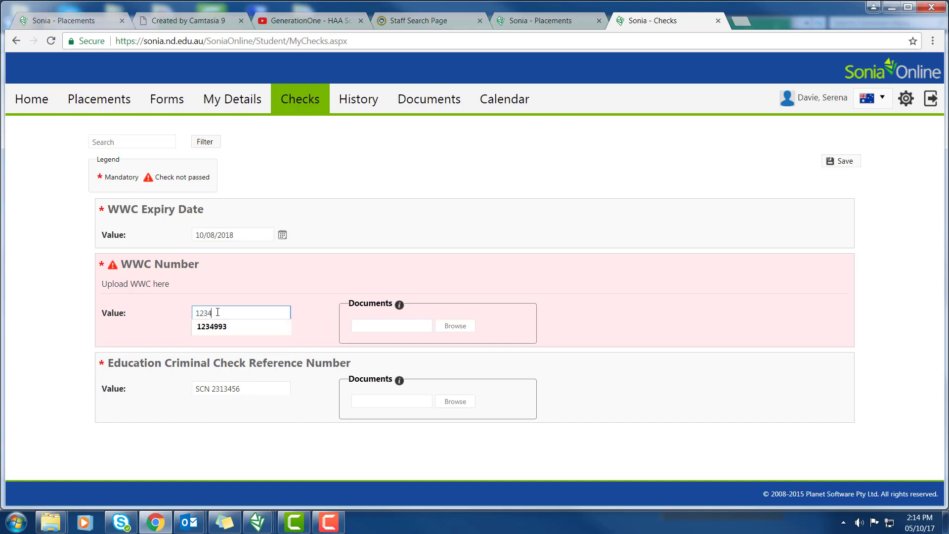
type("551")
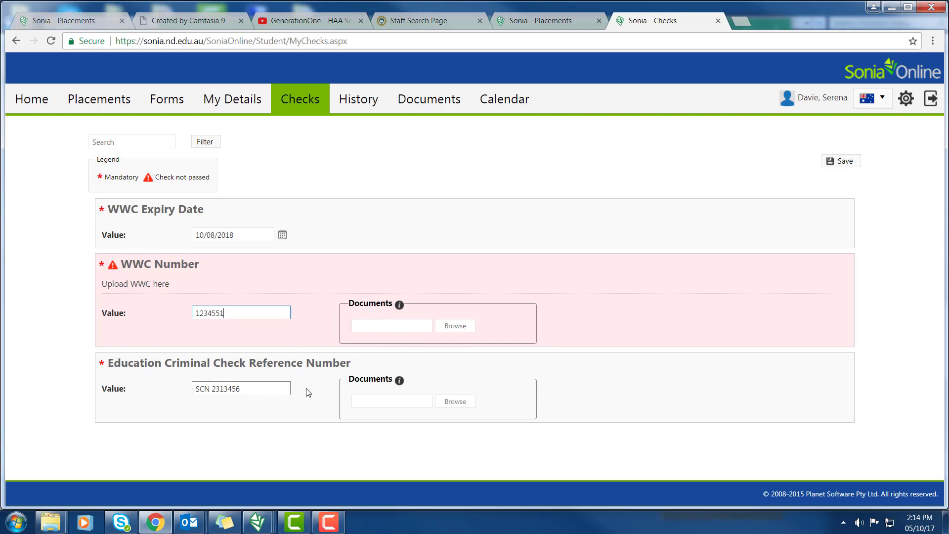
left_click(846, 162)
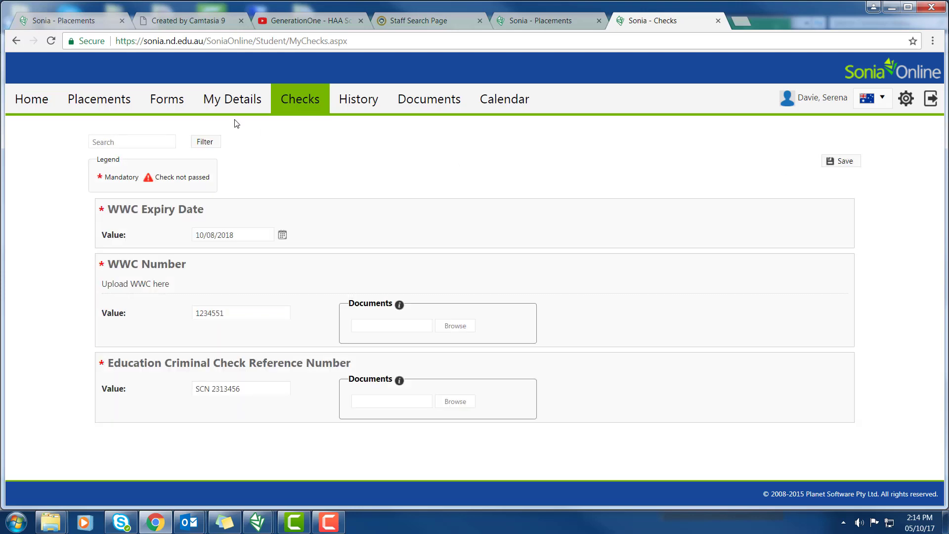
Step: Open the 2017 Term 4 Immersion school preferences page from the Placements overview
left_click(110, 99)
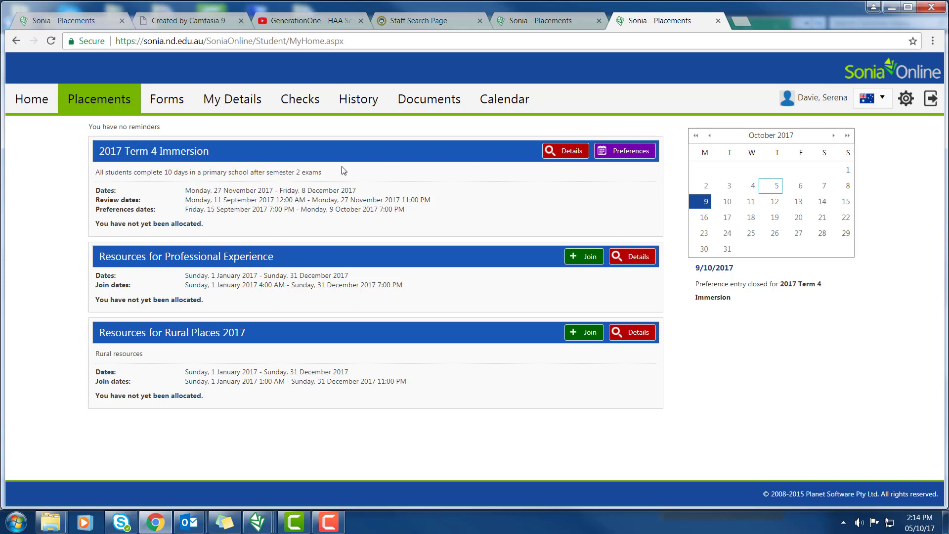
left_click(633, 154)
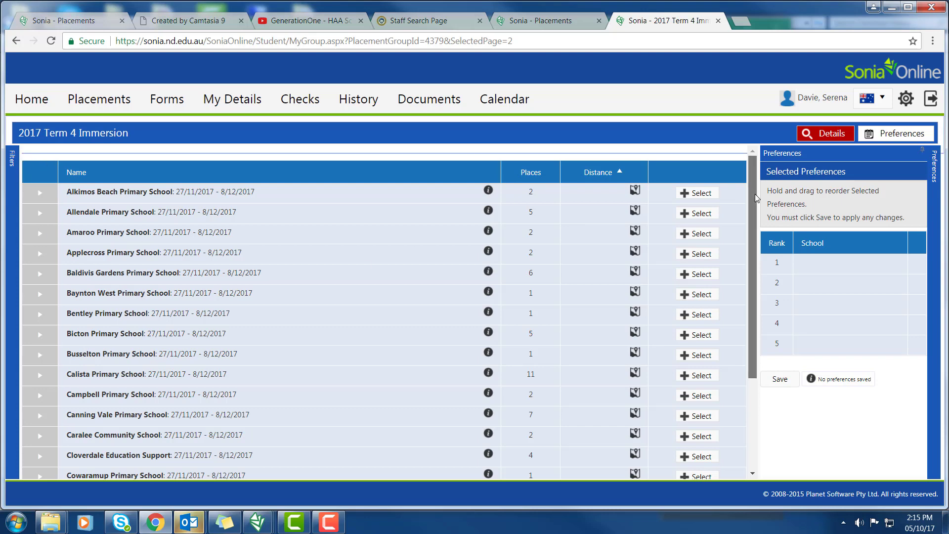
Step: Close the Filters panel and select Campbell Primary School's Year 4 placement as rank 1
left_click_drag(754, 194, 748, 320)
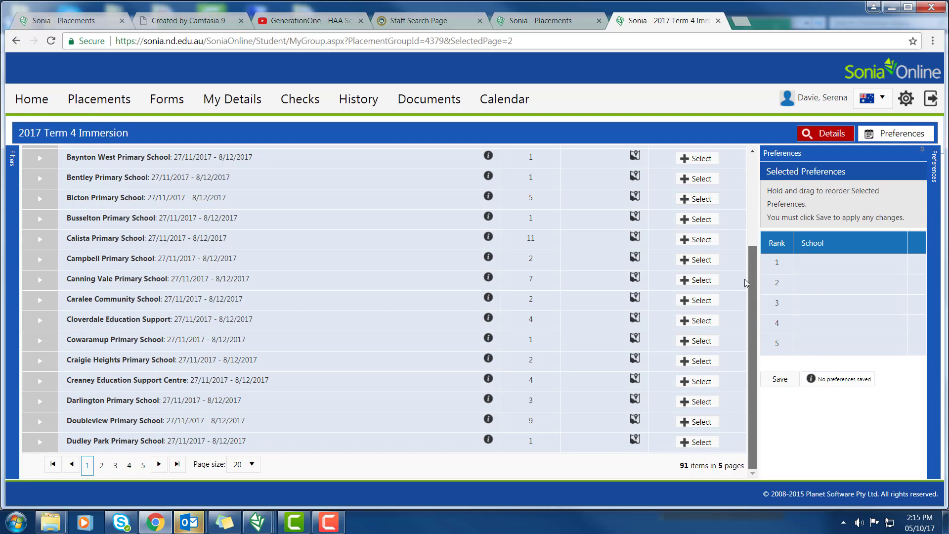
scroll(745, 278, "up", 3)
scroll(752, 227, "down", 1)
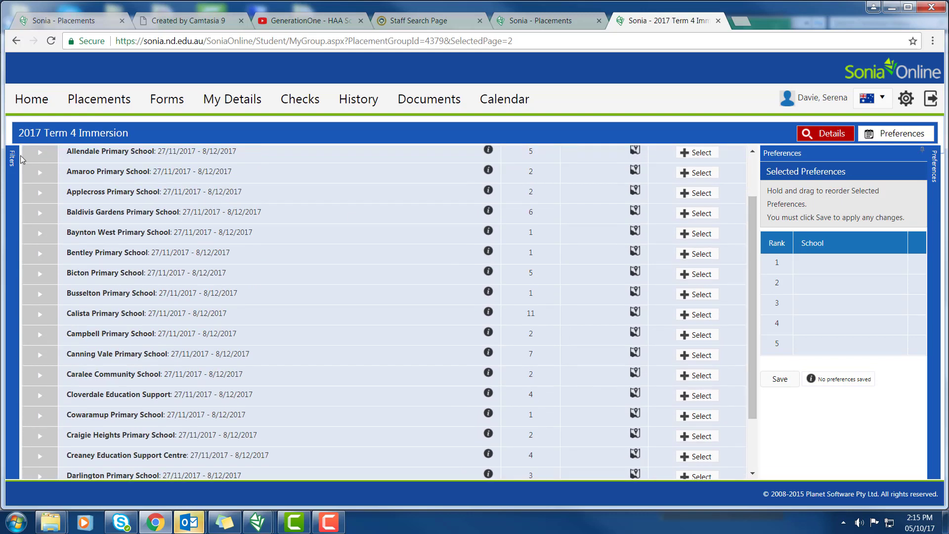
mouse_move(12, 155)
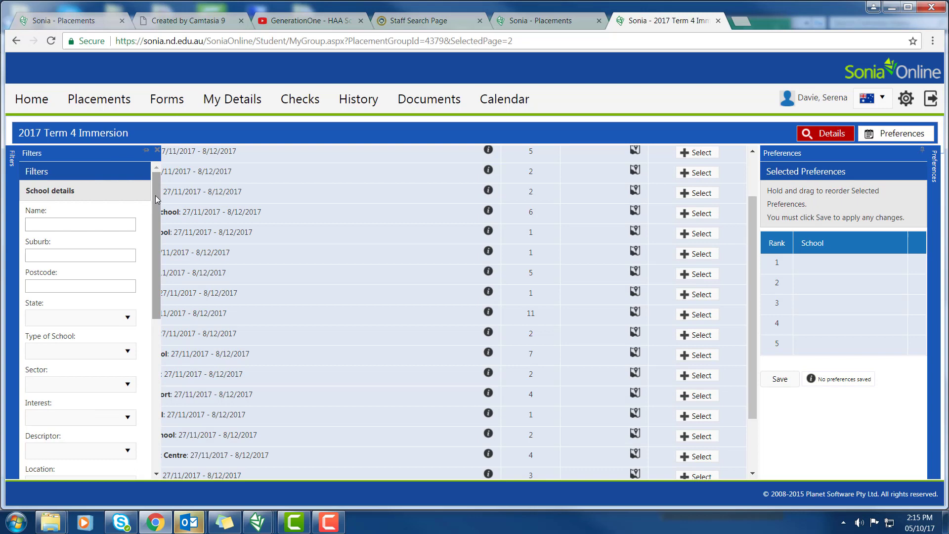
mouse_move(157, 211)
left_mouse_down()
mouse_move(174, 365)
mouse_move(159, 173)
left_mouse_up()
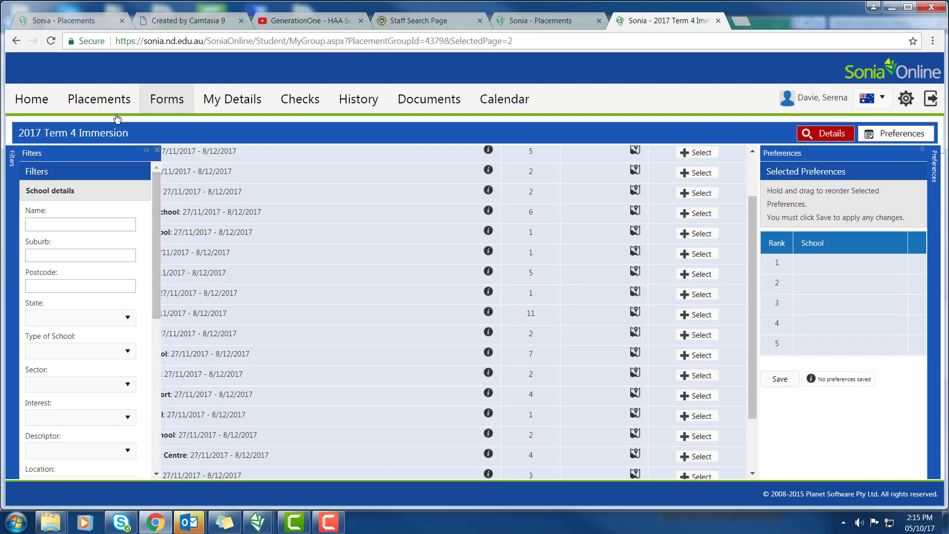
left_click(158, 151)
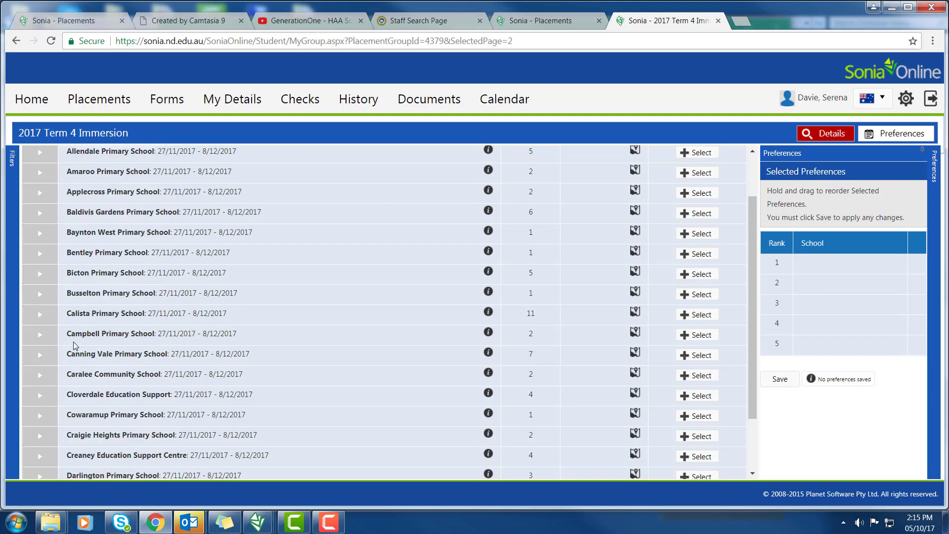
left_click(39, 336)
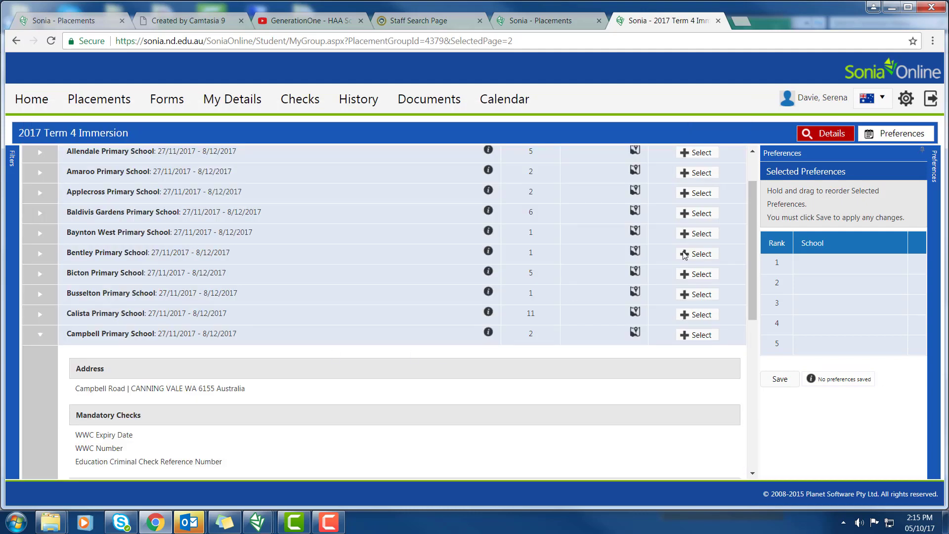
scroll(755, 255, "down", 5)
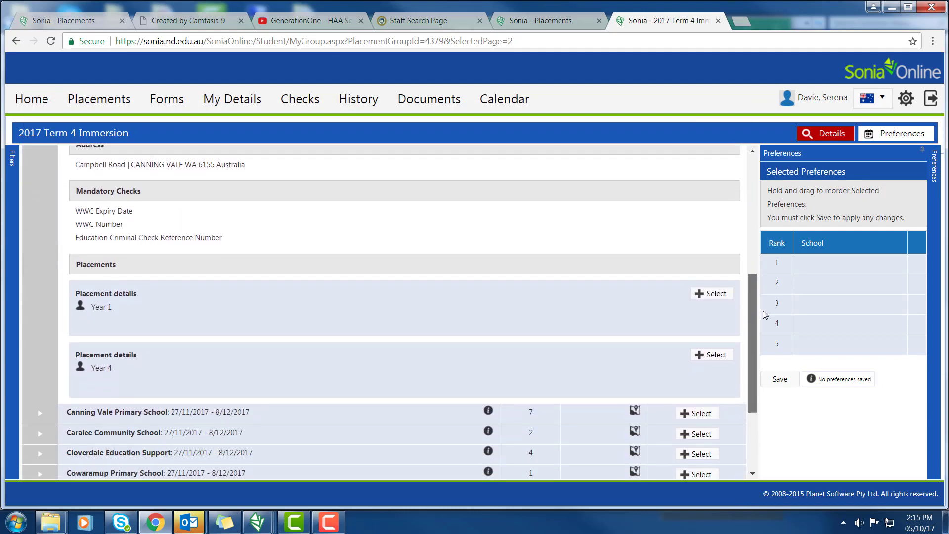
left_click(711, 354)
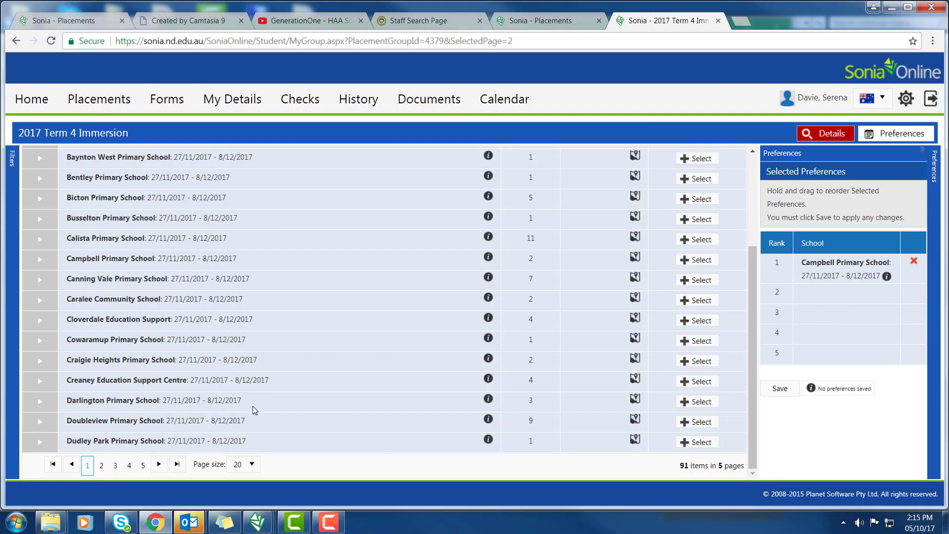
Step: On page 3, add Our Lady of Mount Carmel's Year 6 placement as rank 2
left_click(115, 467)
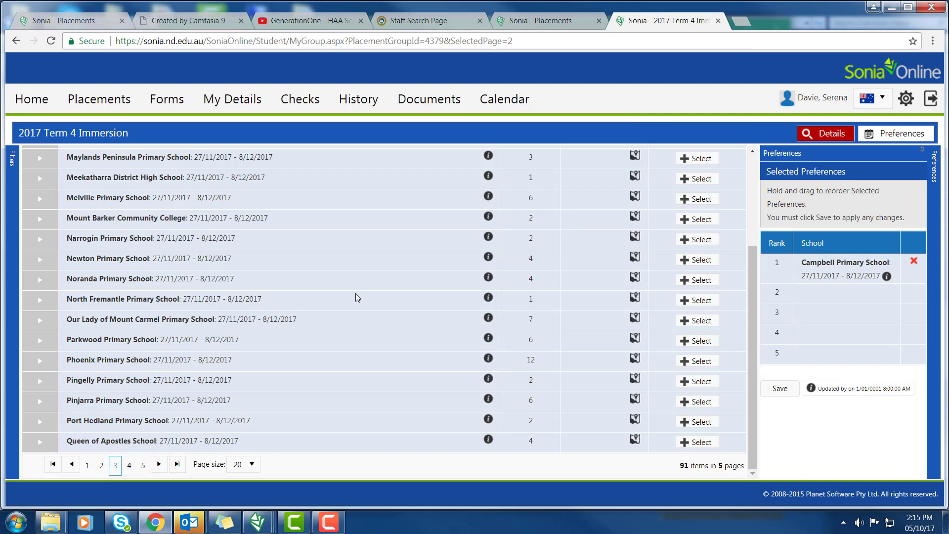
left_click(41, 320)
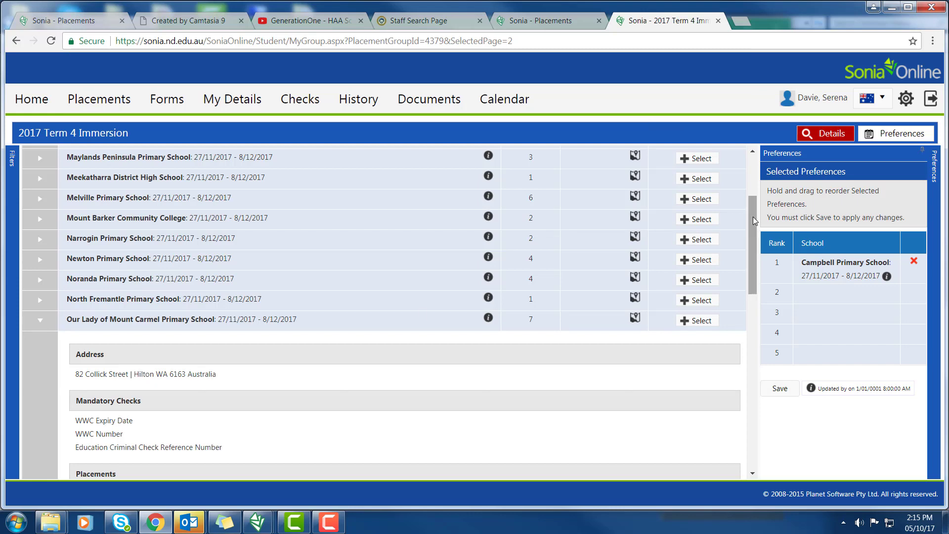
left_click_drag(752, 217, 754, 355)
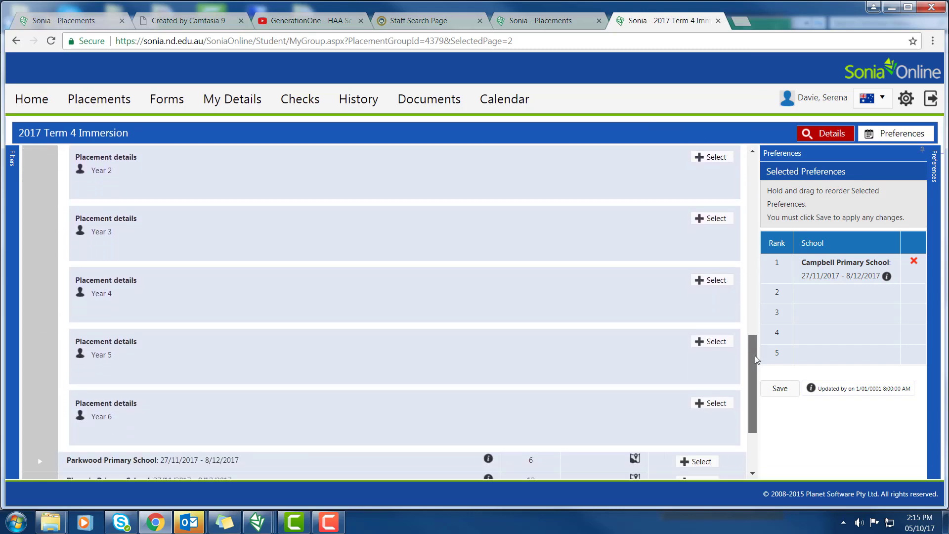
left_click(707, 404)
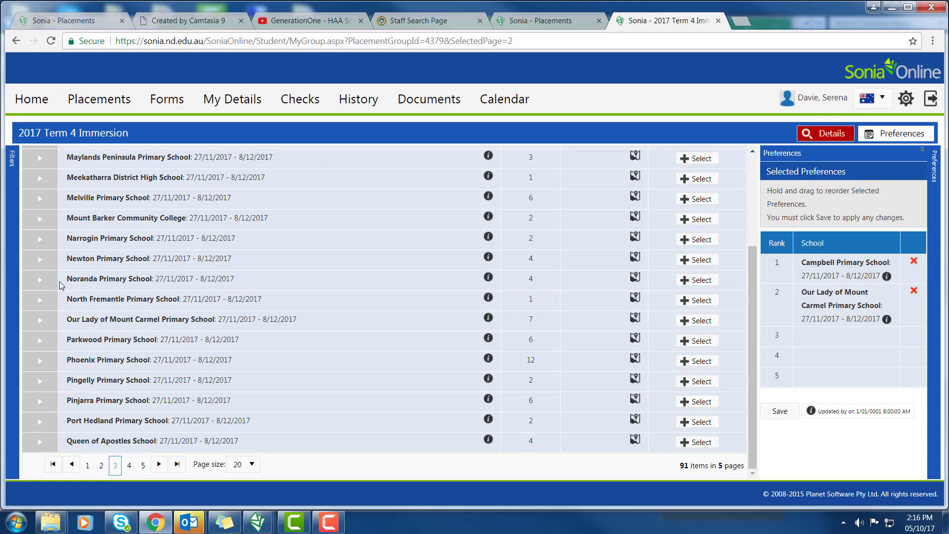
Step: Expand Noranda Primary School and select its Year 3 placement for rank 3
left_click(38, 282)
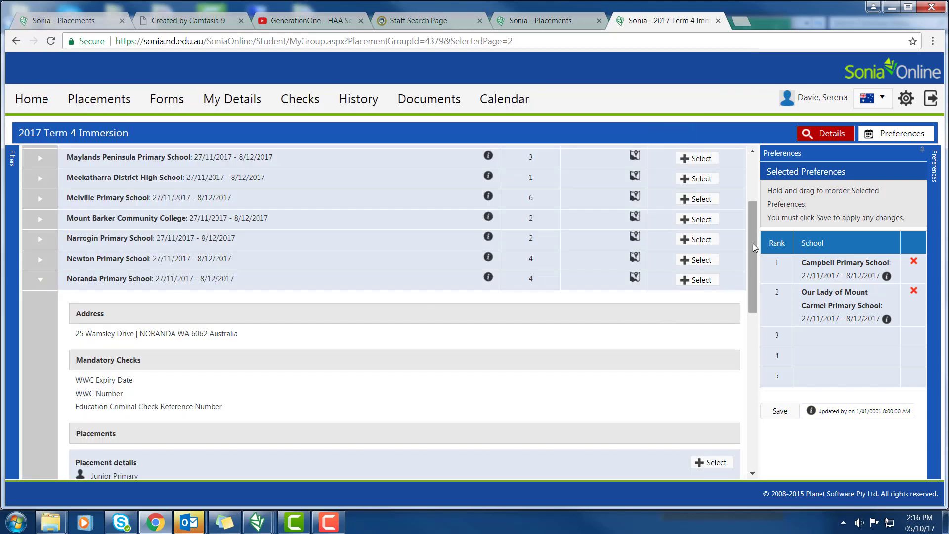
mouse_move(750, 246)
left_mouse_down()
mouse_move(753, 330)
mouse_move(752, 312)
left_mouse_up()
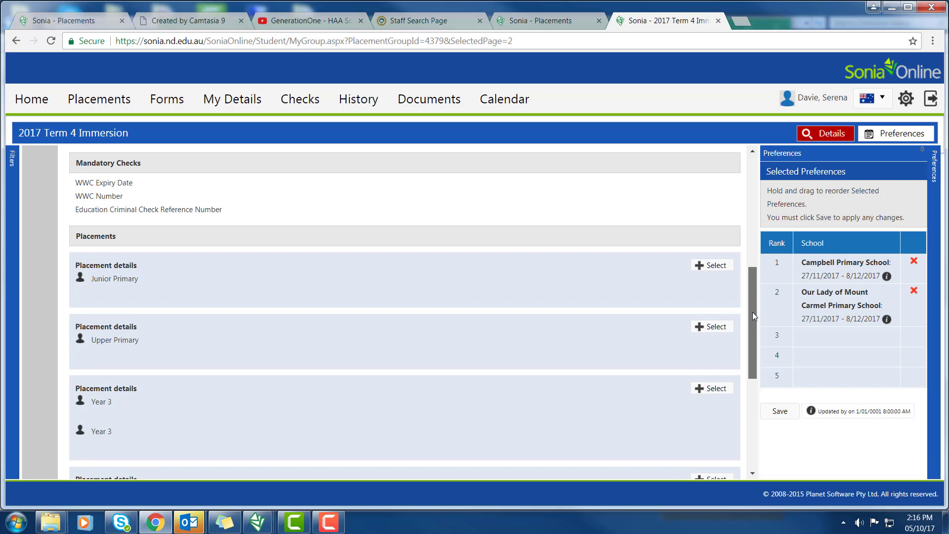
left_click_drag(752, 313, 752, 336)
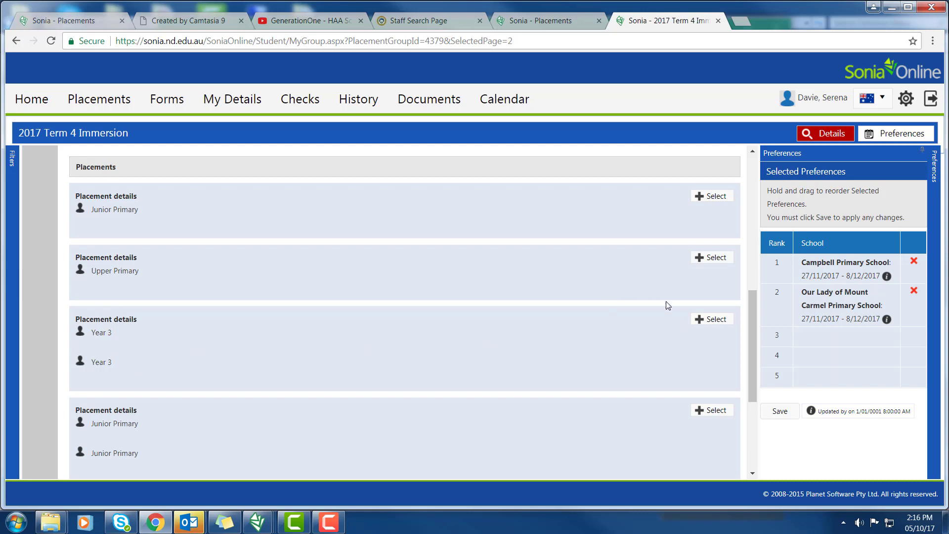
left_click(705, 319)
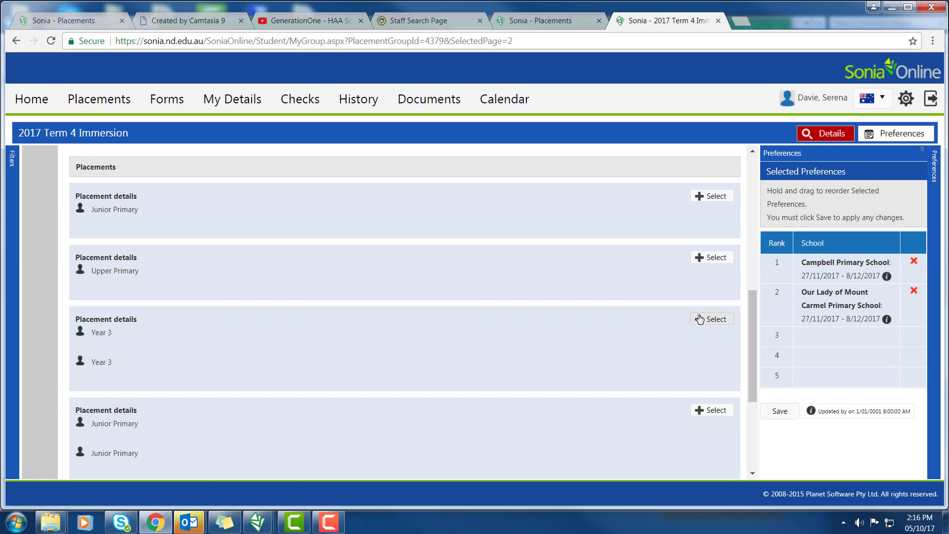
left_click(699, 318)
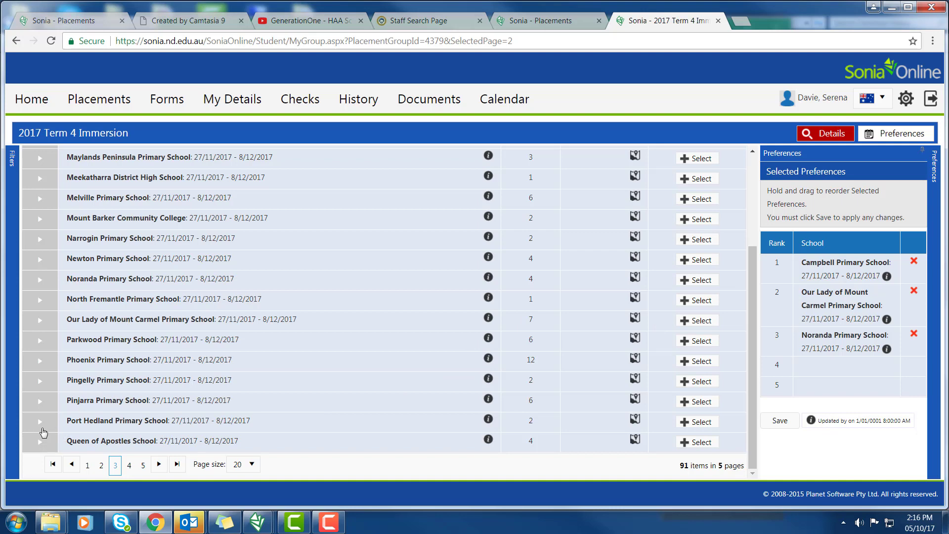
Step: On page 4, add St Joseph's School Queens Park's Year 1 placement as rank 4
left_click(130, 465)
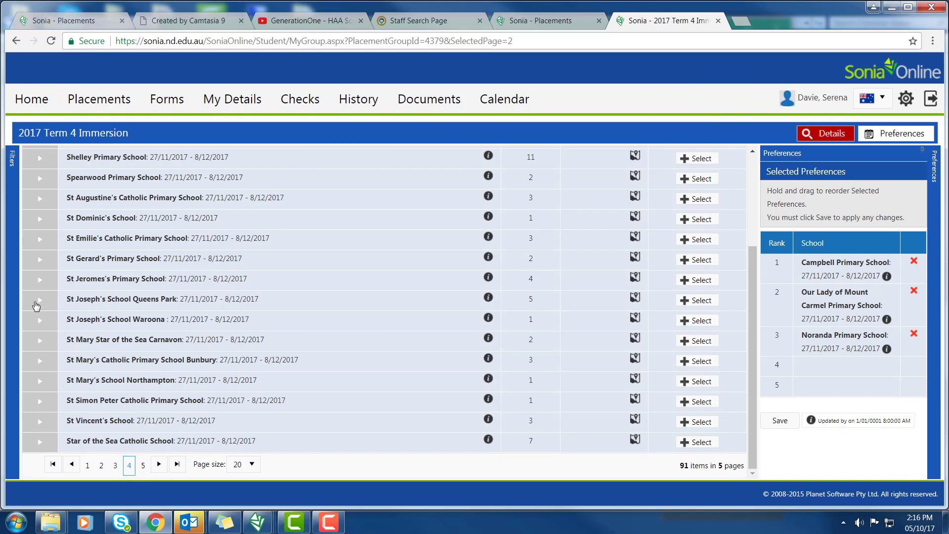
left_click(40, 302)
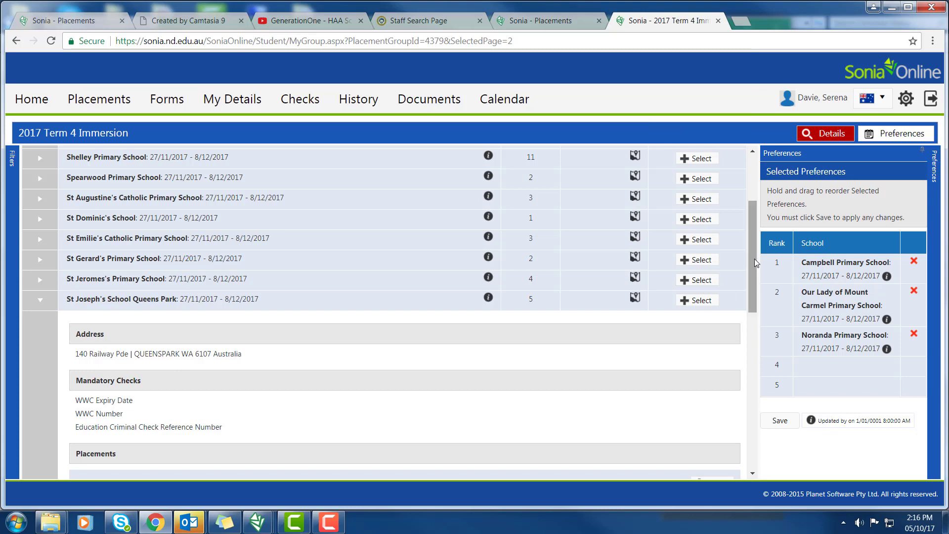
left_click_drag(754, 259, 752, 363)
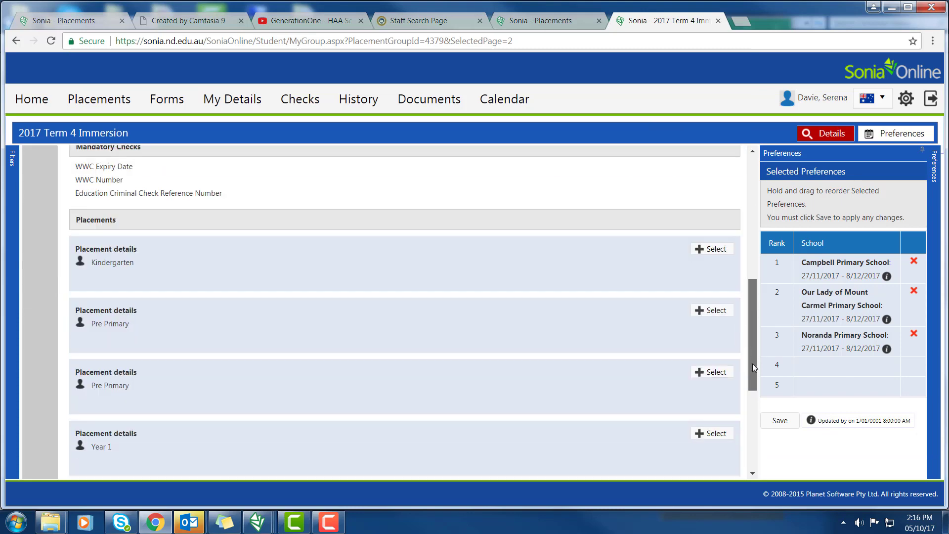
scroll(752, 368, "down", 3)
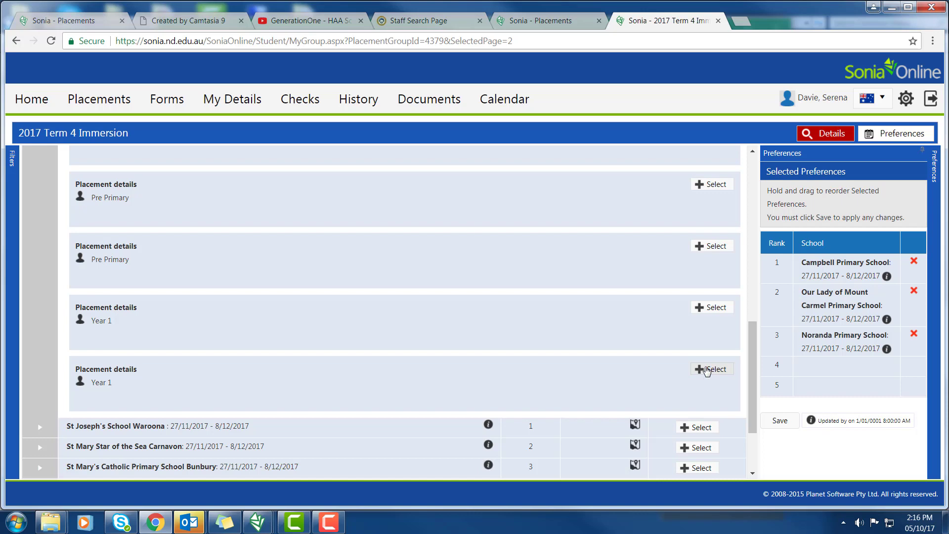
left_click(699, 370)
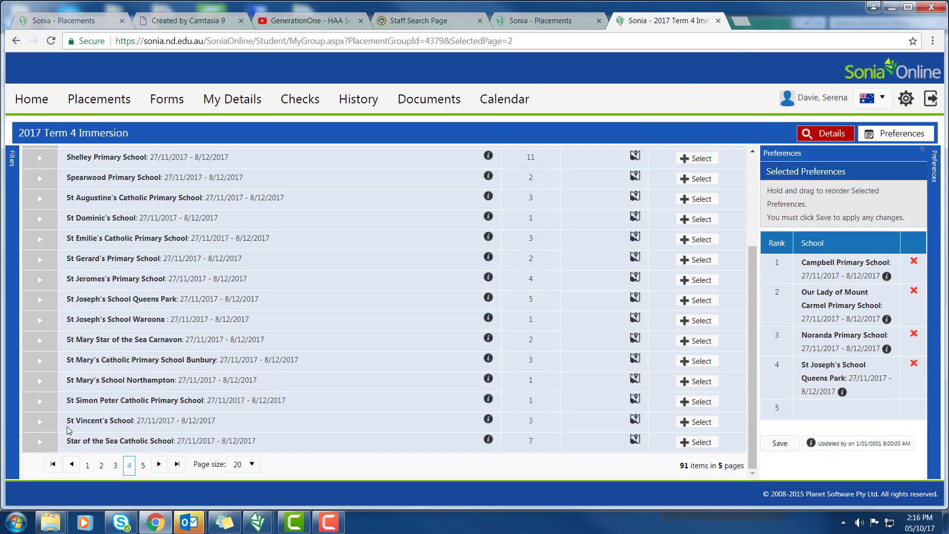
Step: Add Star of the Sea's Kindergarten placement as rank 5 and save all five preferences
left_click(42, 444)
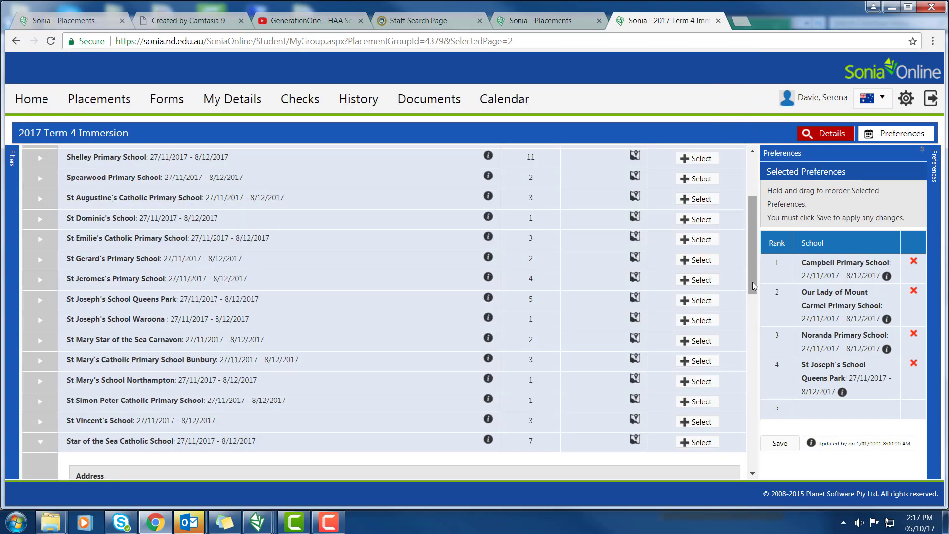
left_click_drag(752, 282, 763, 398)
left_click(705, 304)
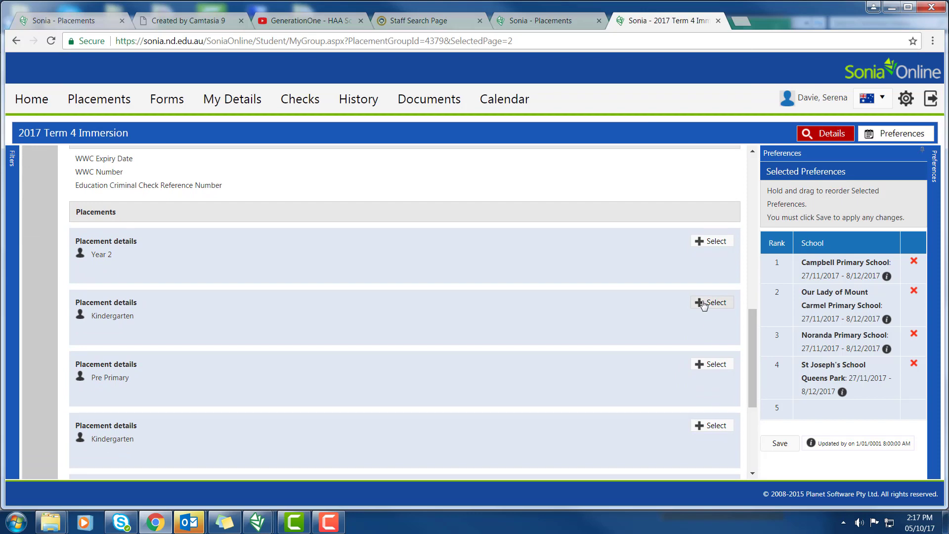
left_click(703, 303)
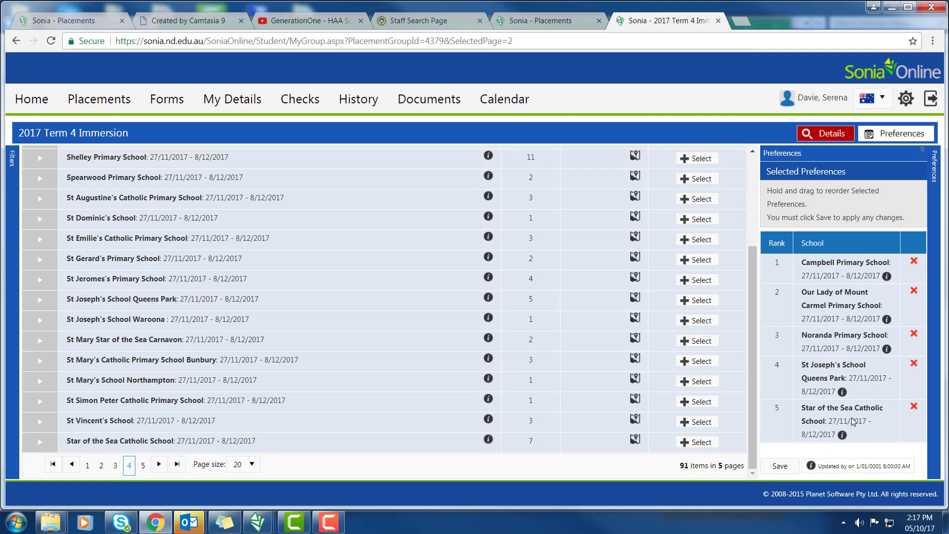
left_click(780, 467)
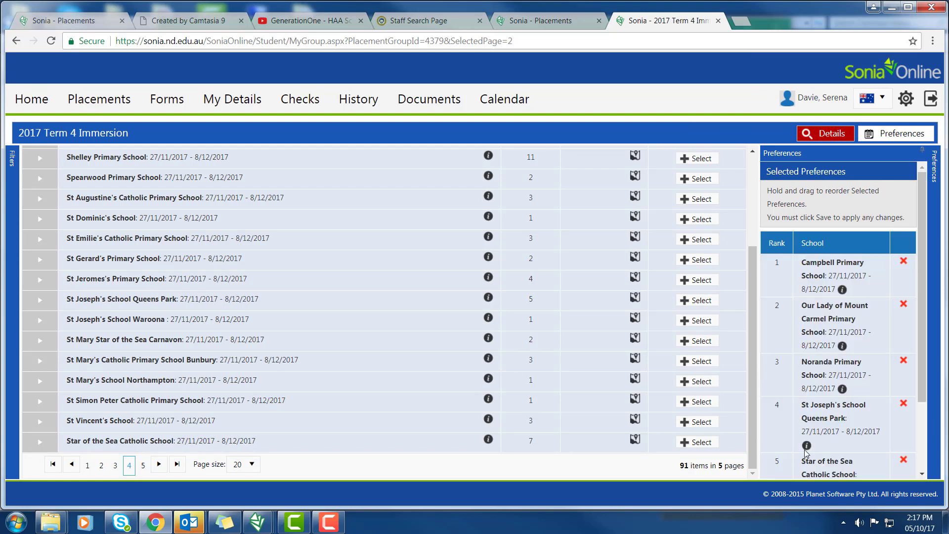
left_click_drag(919, 324, 926, 373)
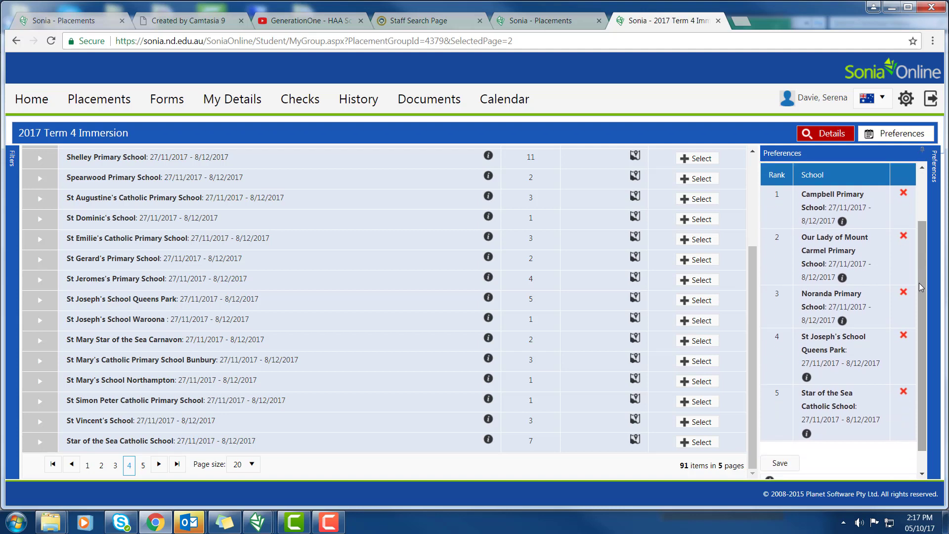
scroll(895, 262, "up", 1)
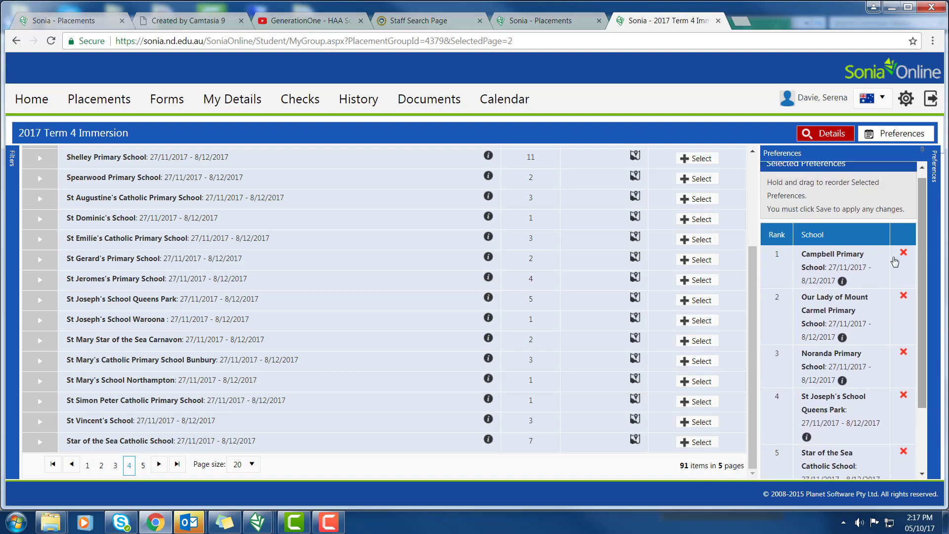
left_click(842, 281)
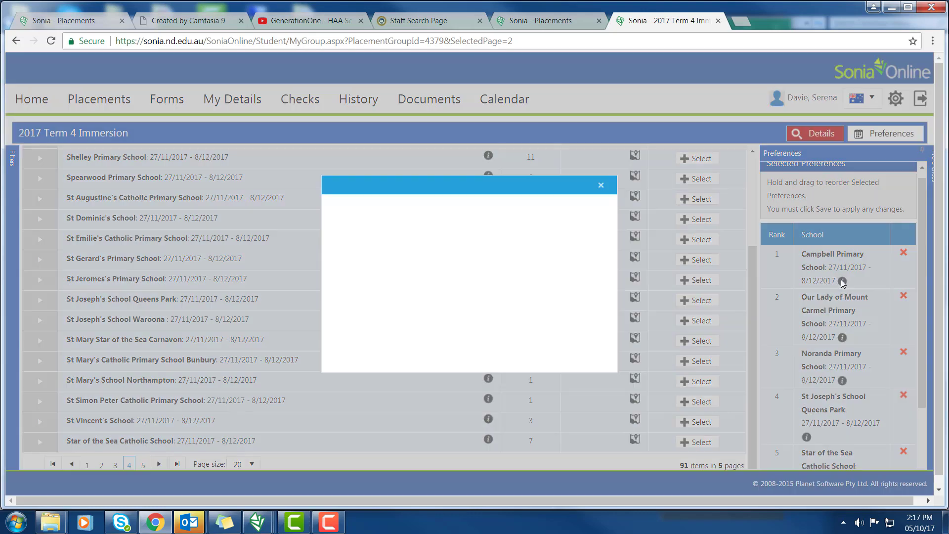
left_click(600, 184)
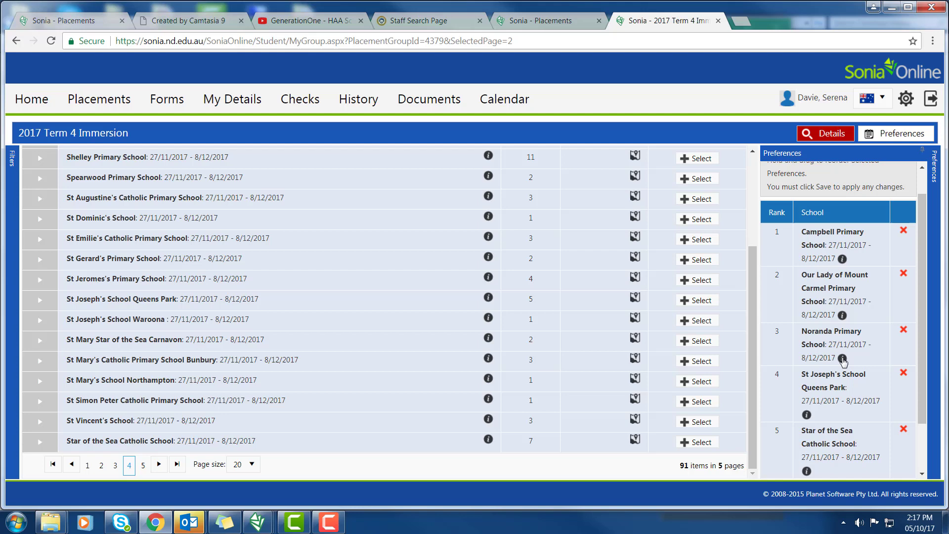
left_click(842, 358)
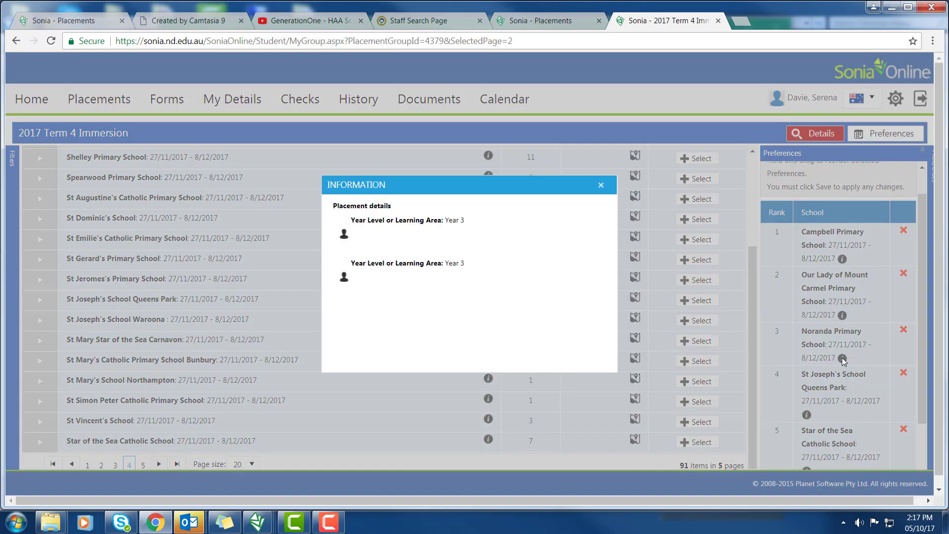
left_click(601, 185)
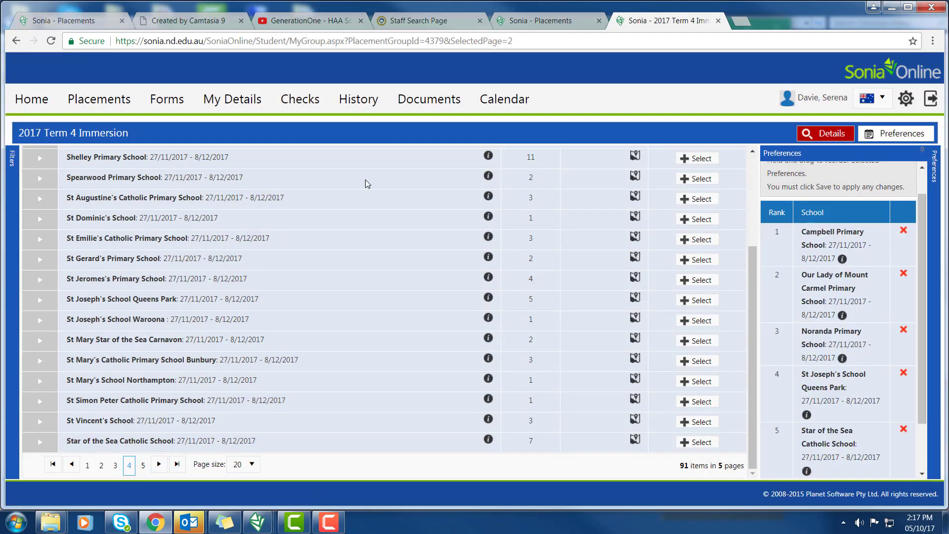